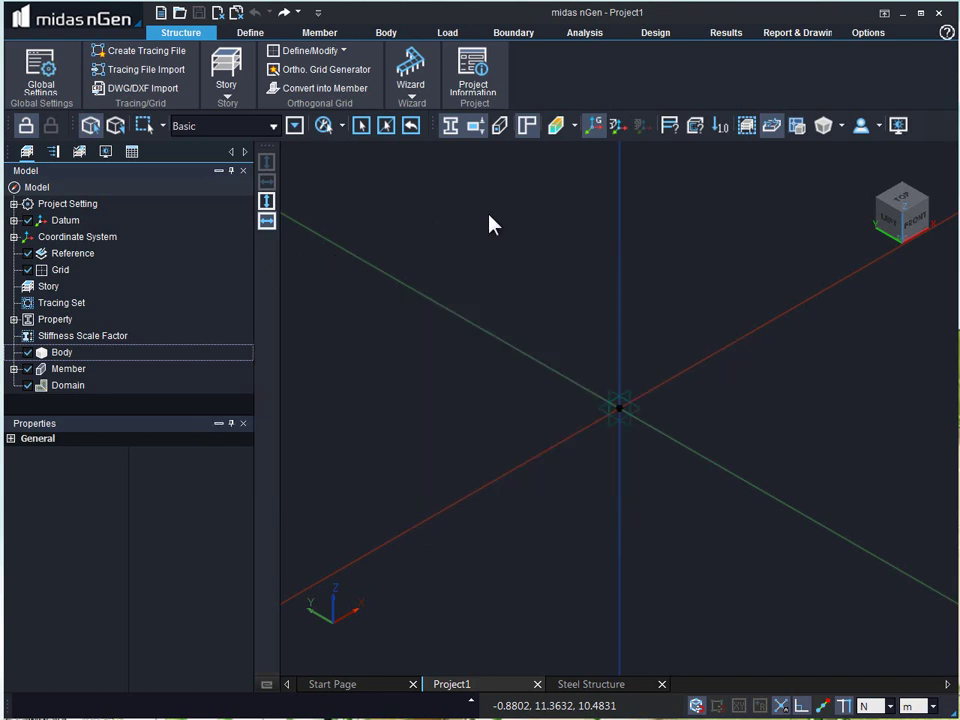
# Start defining a new steel-type material with ID 3 and enter steel as its name
pyautogui.click(253, 35)
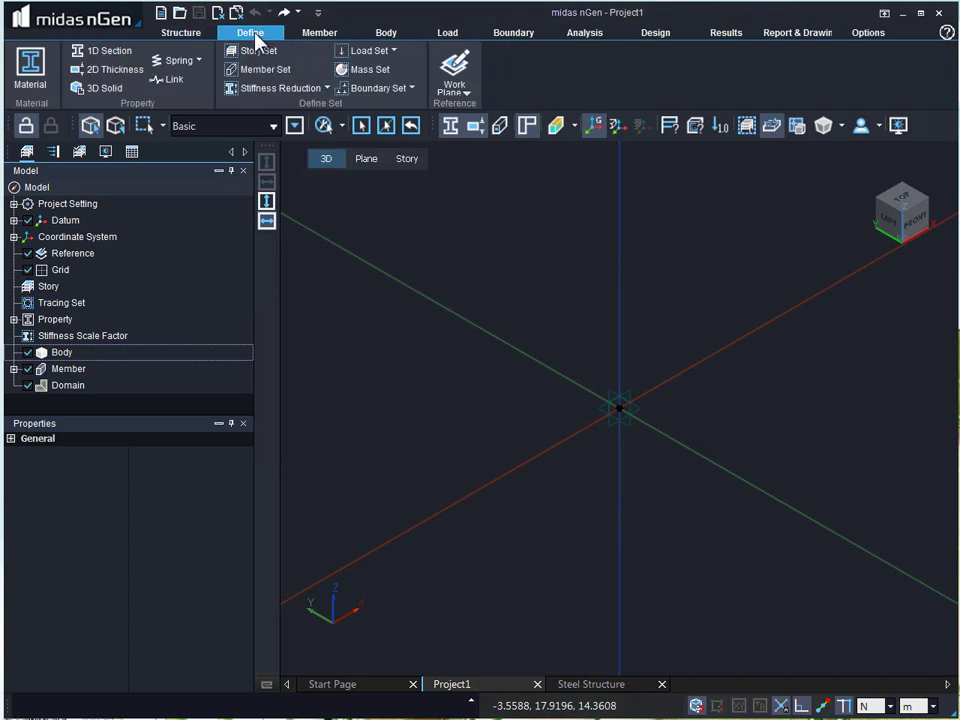
pyautogui.click(28, 80)
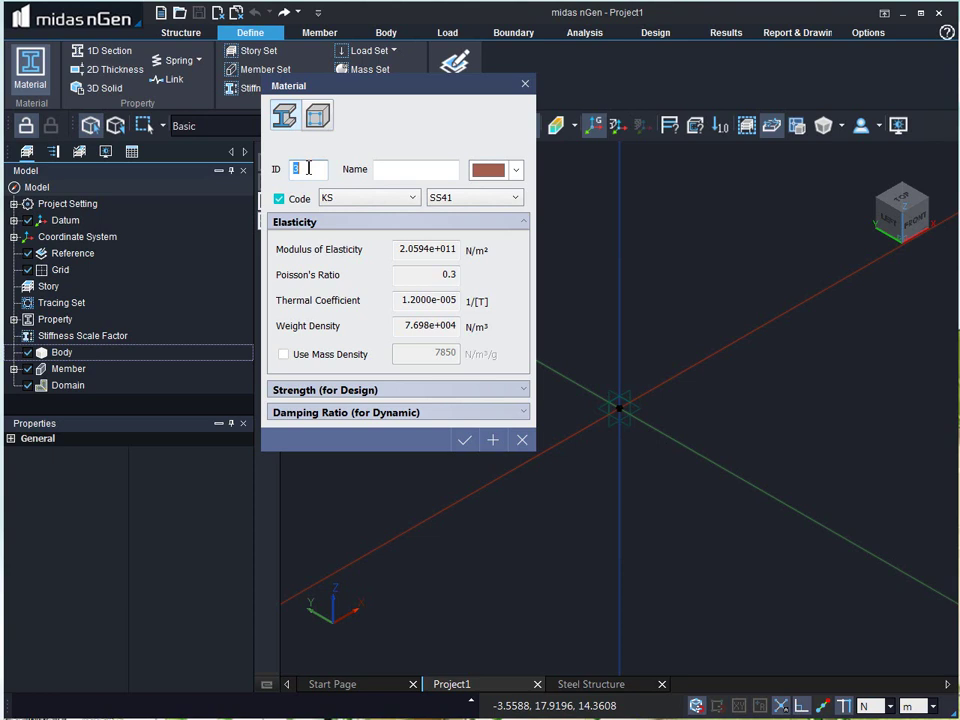
pyautogui.click(316, 164)
pyautogui.moveTo(306, 171); pyautogui.dragTo(292, 172)
pyautogui.click(300, 170)
pyautogui.doubleClick(304, 170)
pyautogui.click(398, 168)
pyautogui.write('steel')
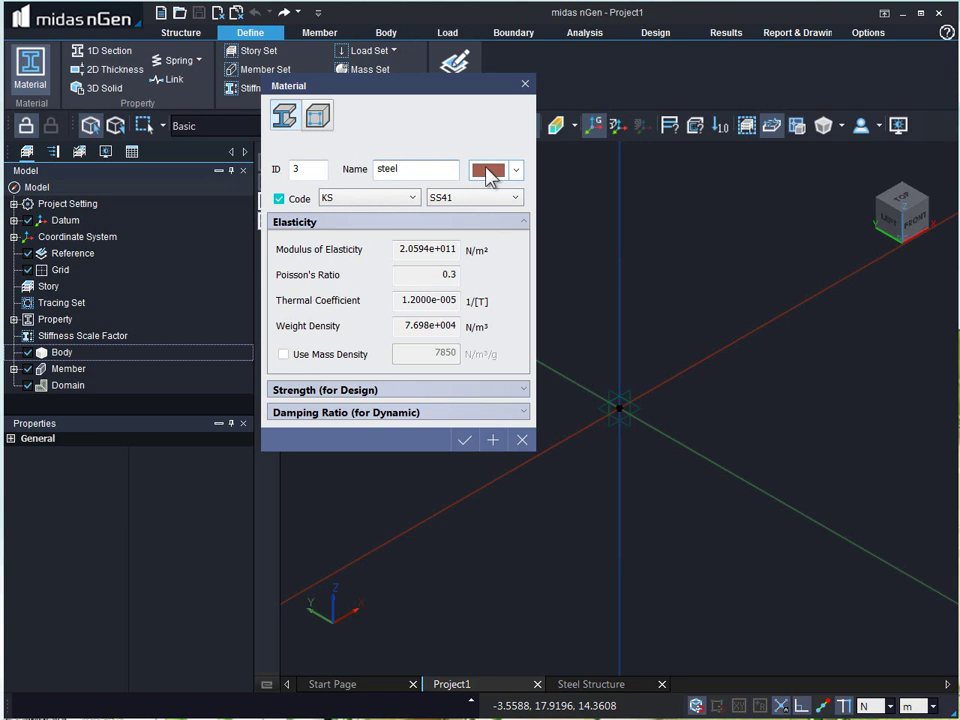
# Set the new material's code to ASTM and its grade to A36
pyautogui.click(333, 202)
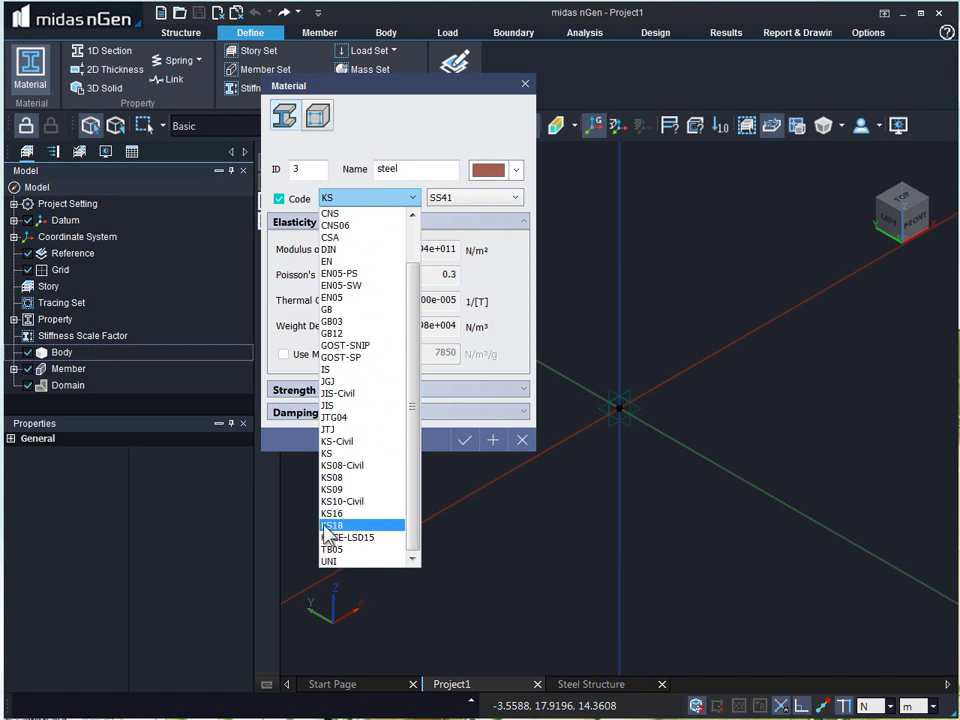
pyautogui.scroll(2, 392, 345)
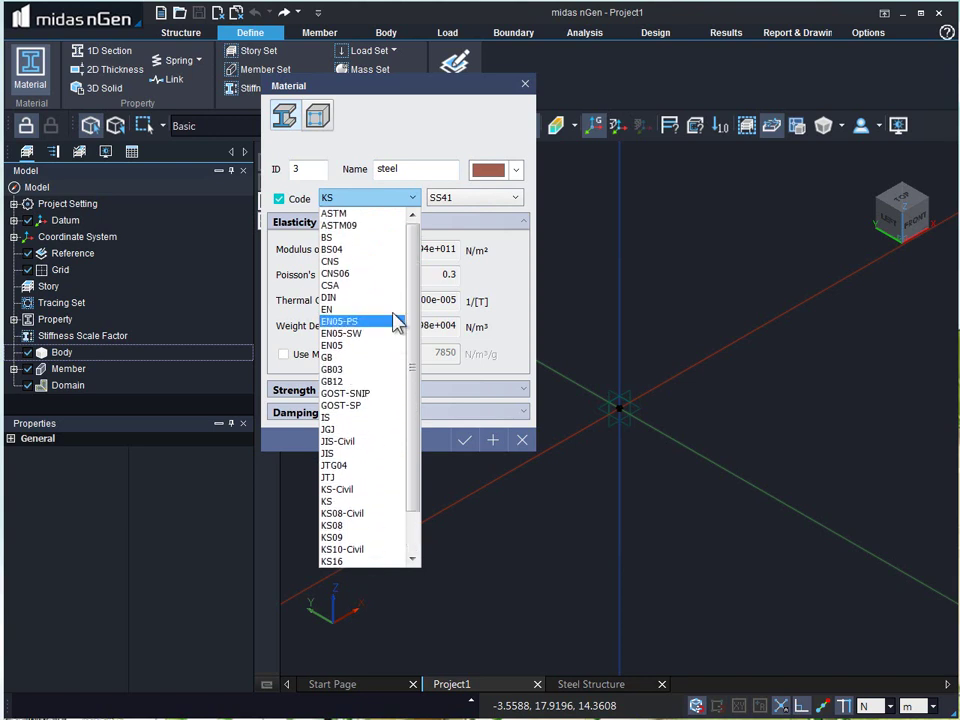
pyautogui.click(380, 212)
pyautogui.click(478, 198)
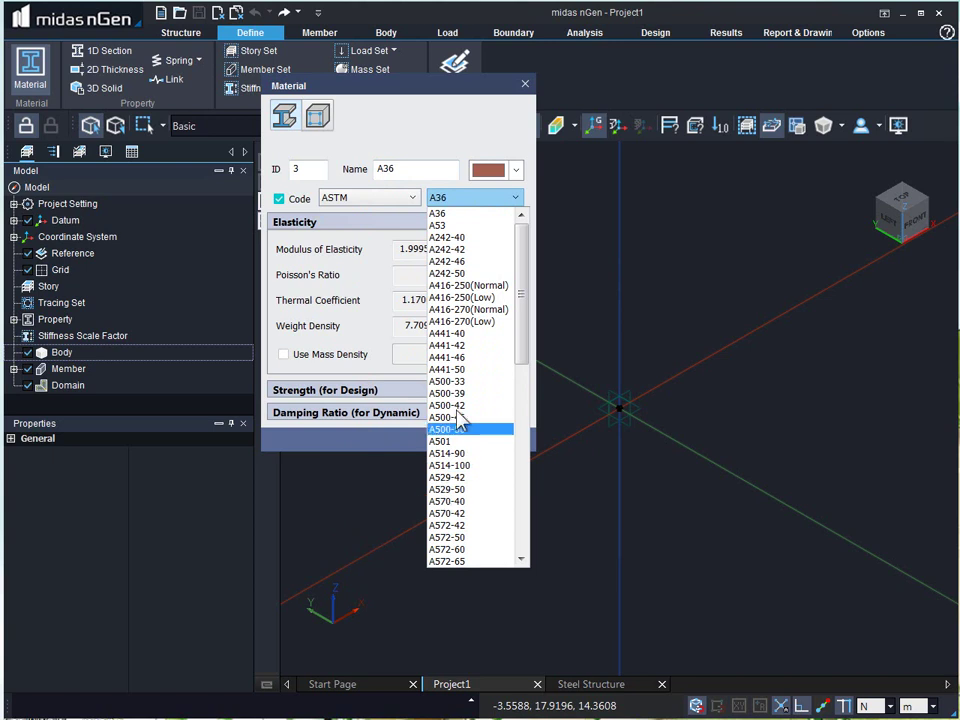
pyautogui.click(478, 212)
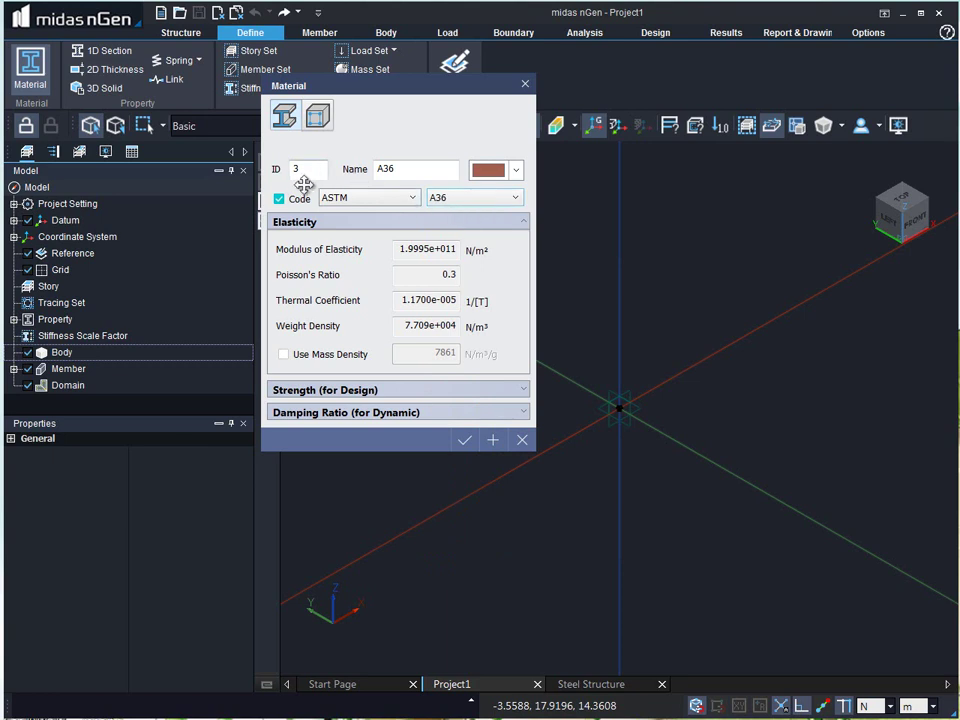
# Disable the code for the A36 material, set its modal damping ratio to 0.02 and create the material
pyautogui.click(278, 199)
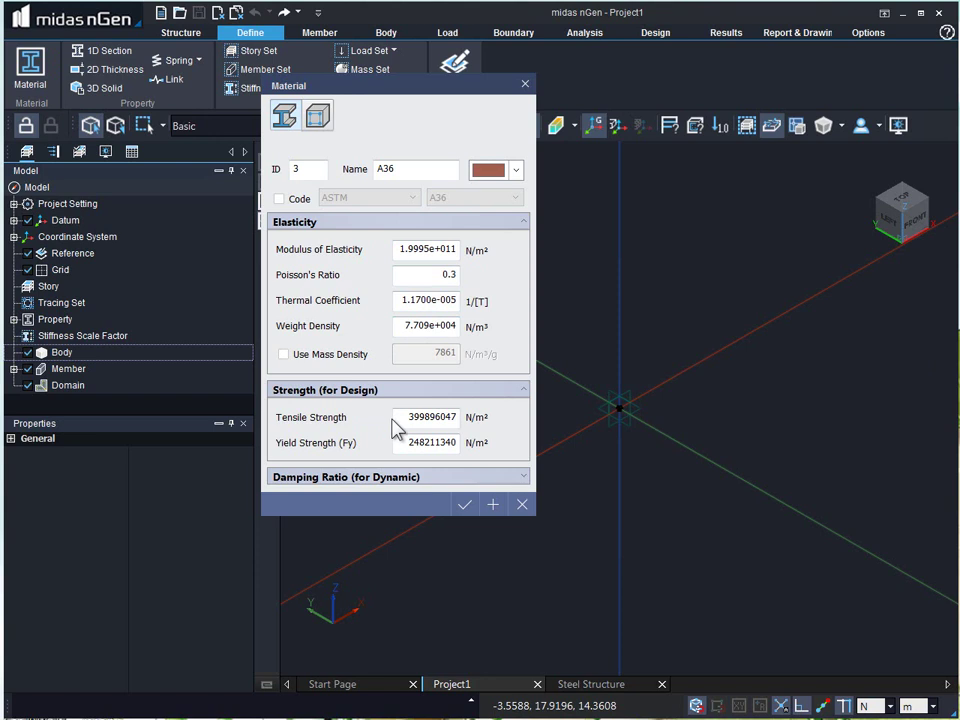
pyautogui.click(390, 484)
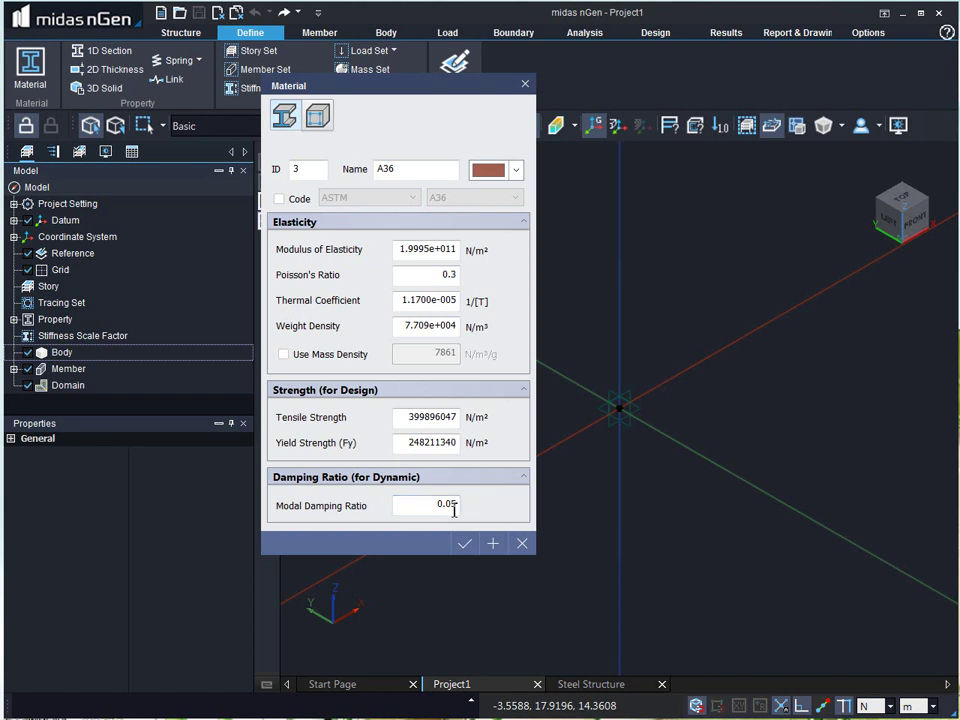
pyautogui.moveTo(450, 505); pyautogui.dragTo(457, 508)
pyautogui.write('2')
pyautogui.click(474, 547)
pyautogui.click(473, 545)
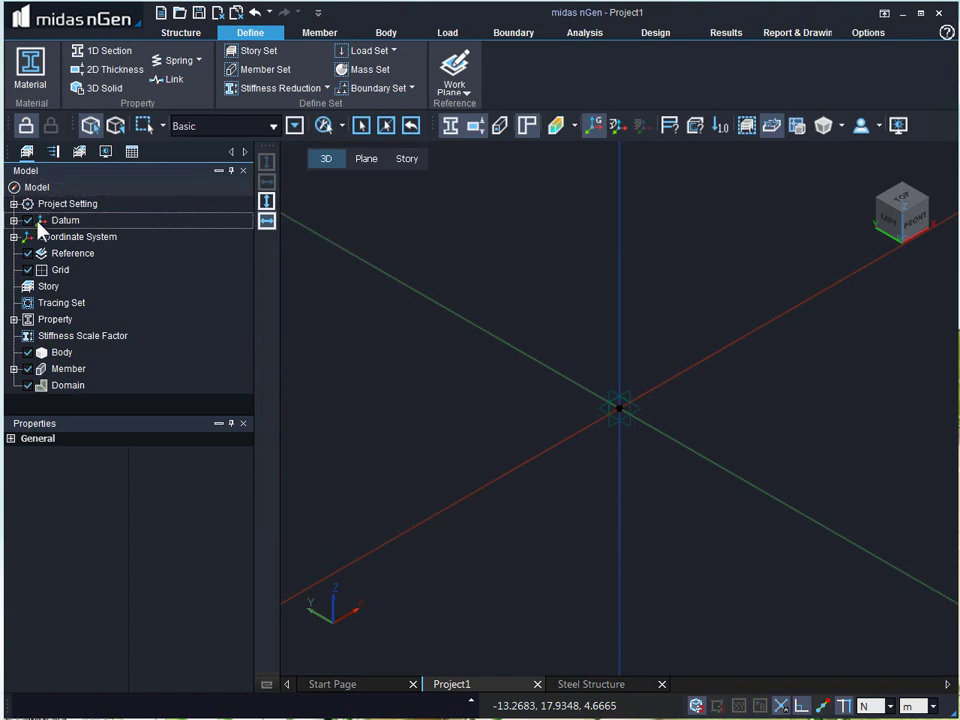
# Modify material 1, S275, in the project's property list by renaming it steel
pyautogui.click(13, 319)
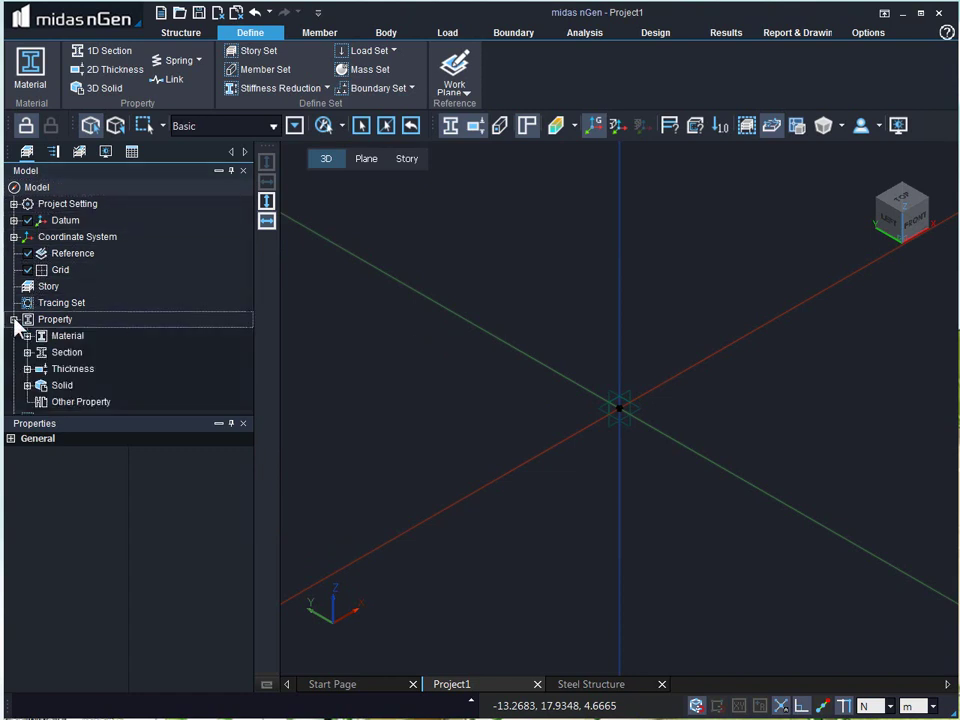
pyautogui.click(28, 336)
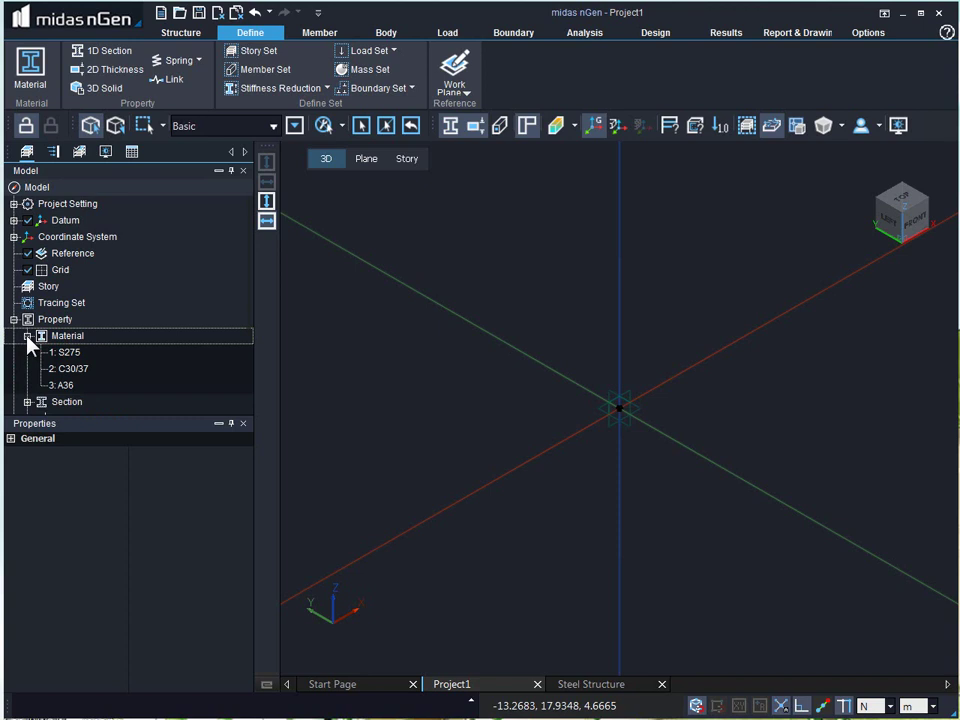
pyautogui.click(70, 356)
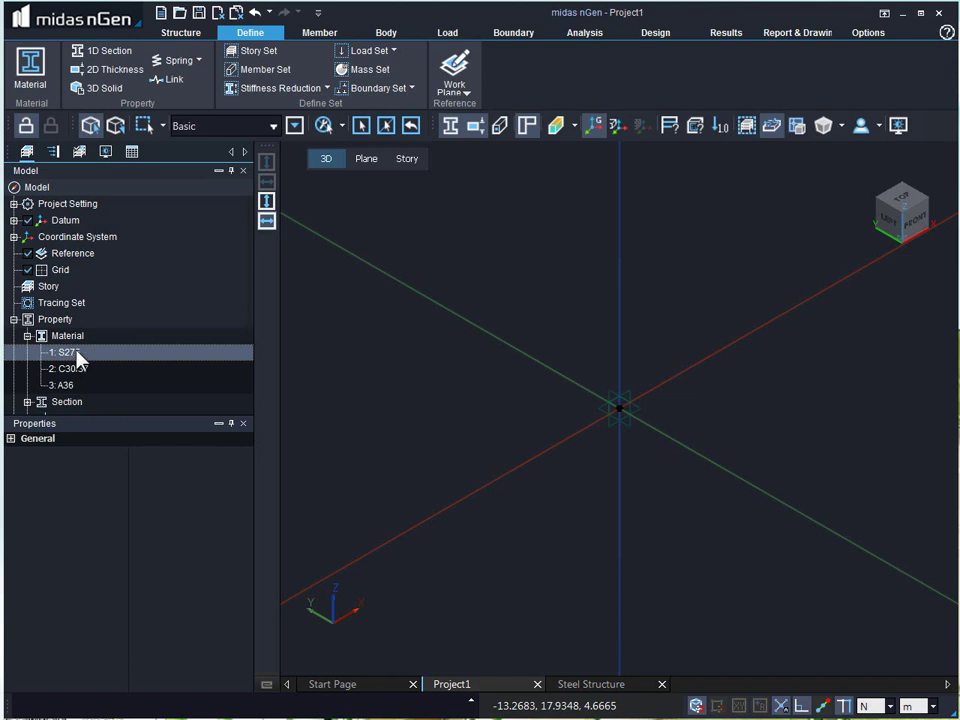
pyautogui.rightClick(78, 360)
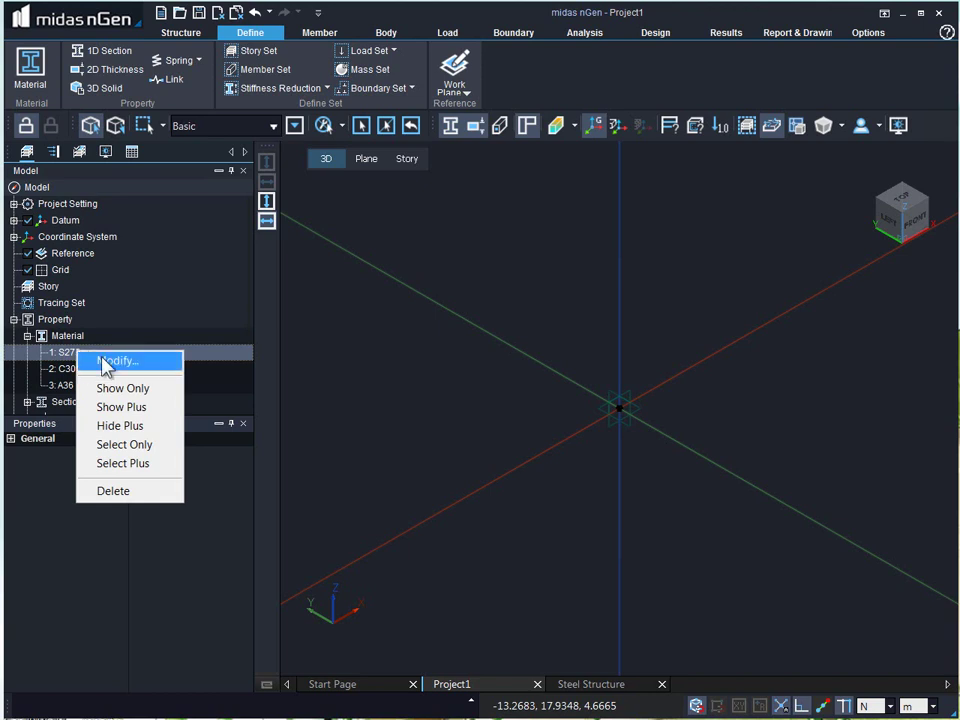
pyautogui.click(108, 361)
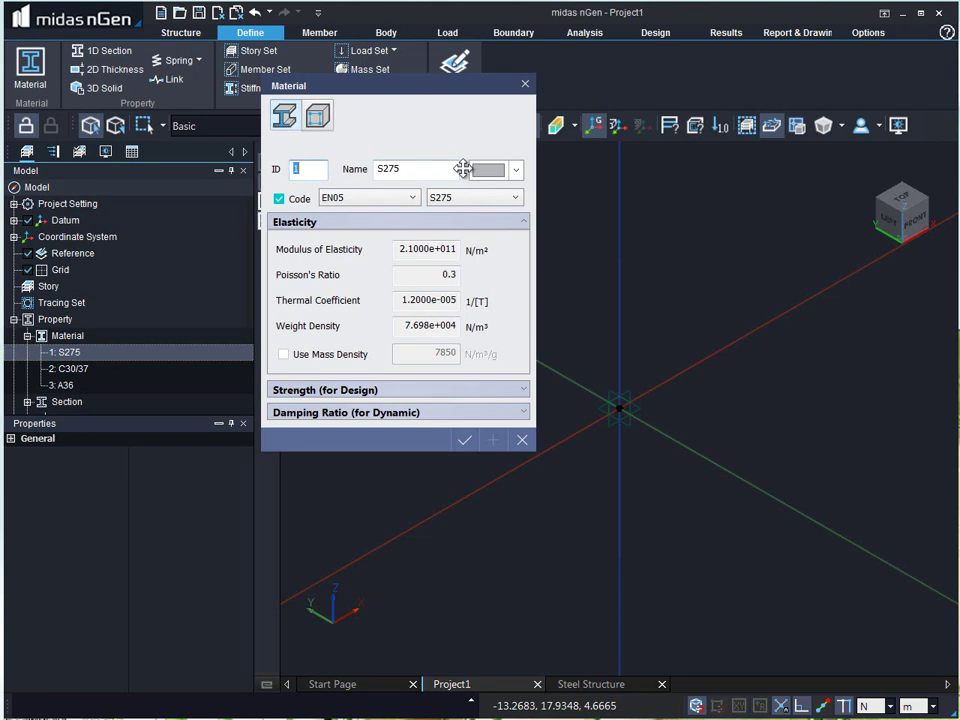
pyautogui.moveTo(437, 169); pyautogui.dragTo(370, 186)
pyautogui.write('steel')
pyautogui.click(465, 440)
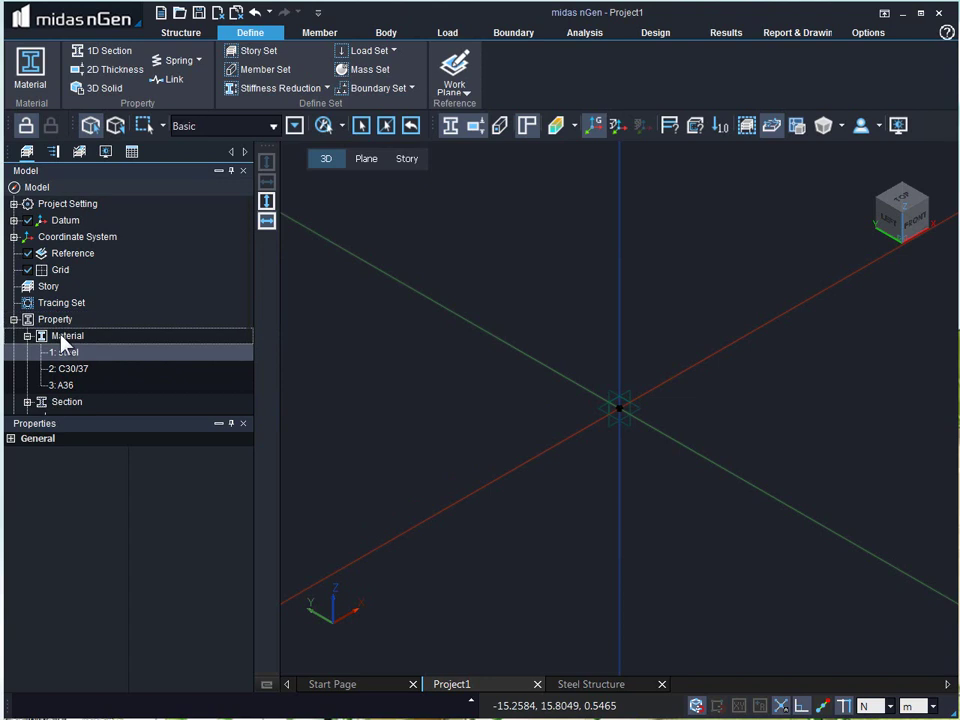
# Import the materials from the Analysed model file into the project and review the material and section lists
pyautogui.rightClick(61, 336)
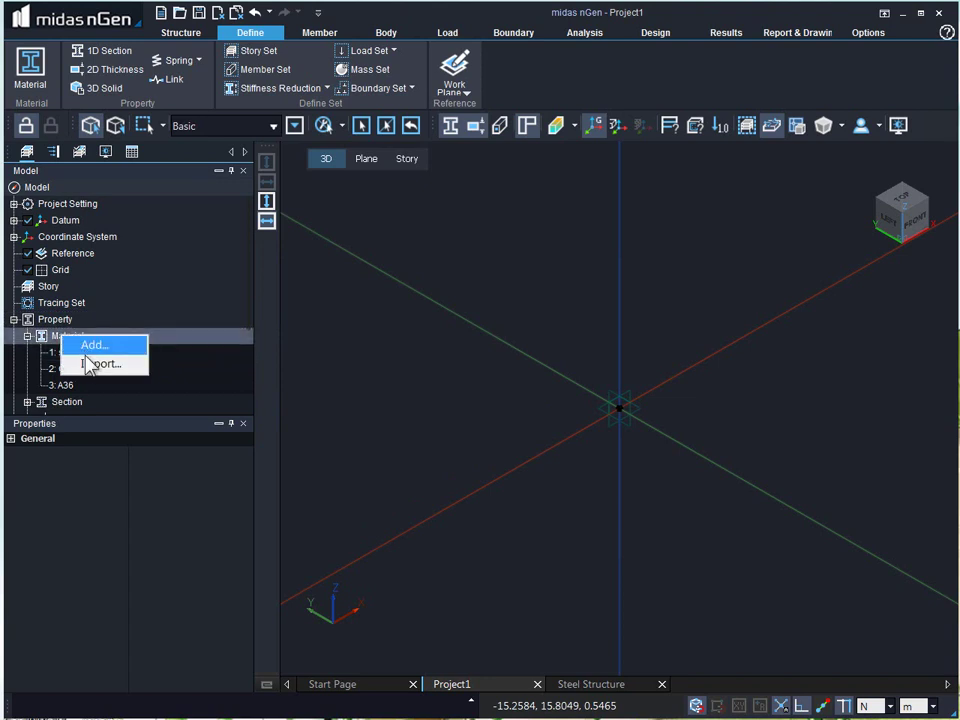
pyautogui.click(87, 364)
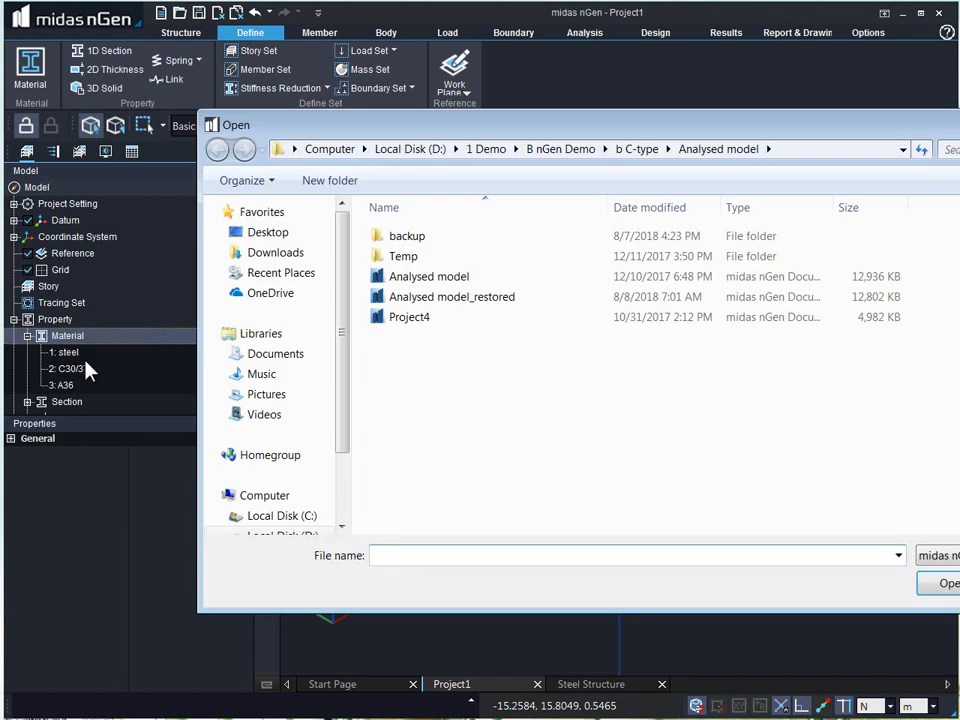
pyautogui.click(430, 280)
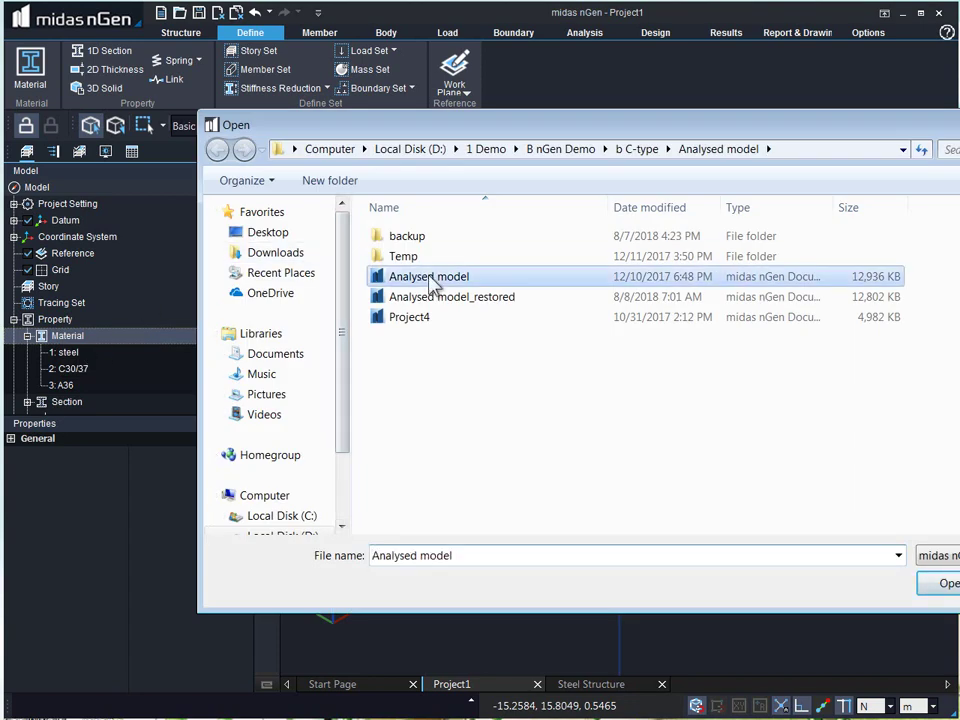
pyautogui.click(947, 583)
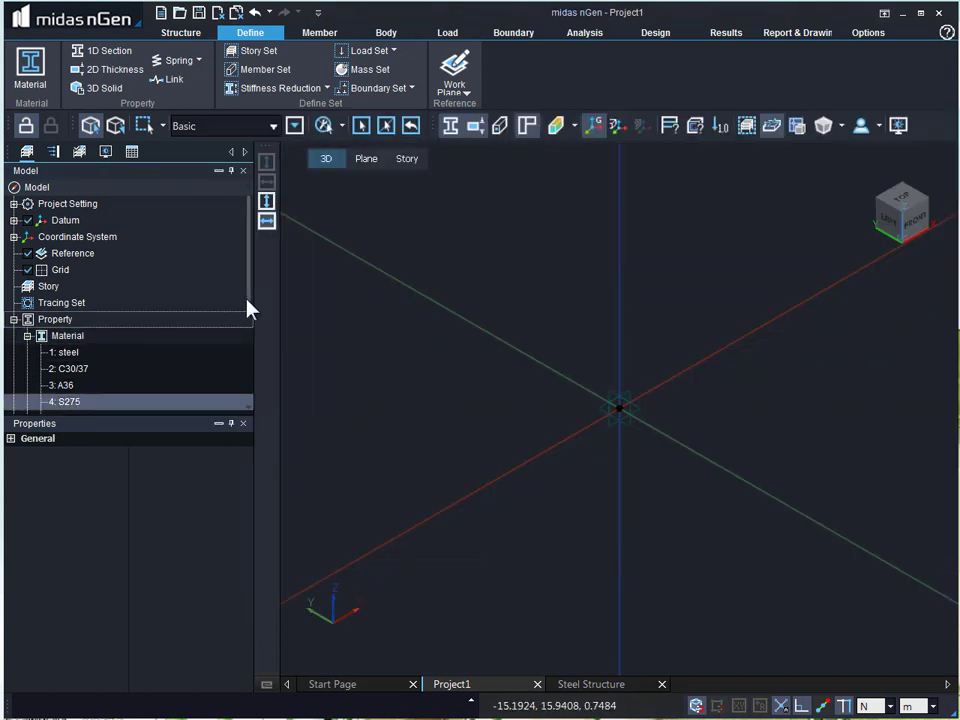
pyautogui.scroll(-2, 250, 308)
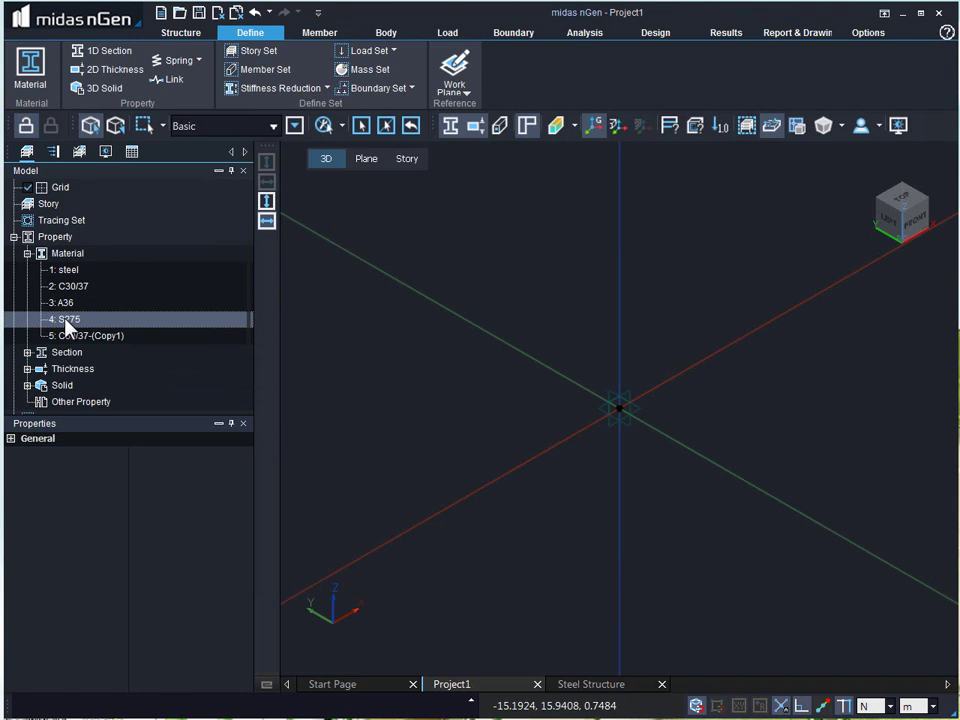
pyautogui.click(75, 336)
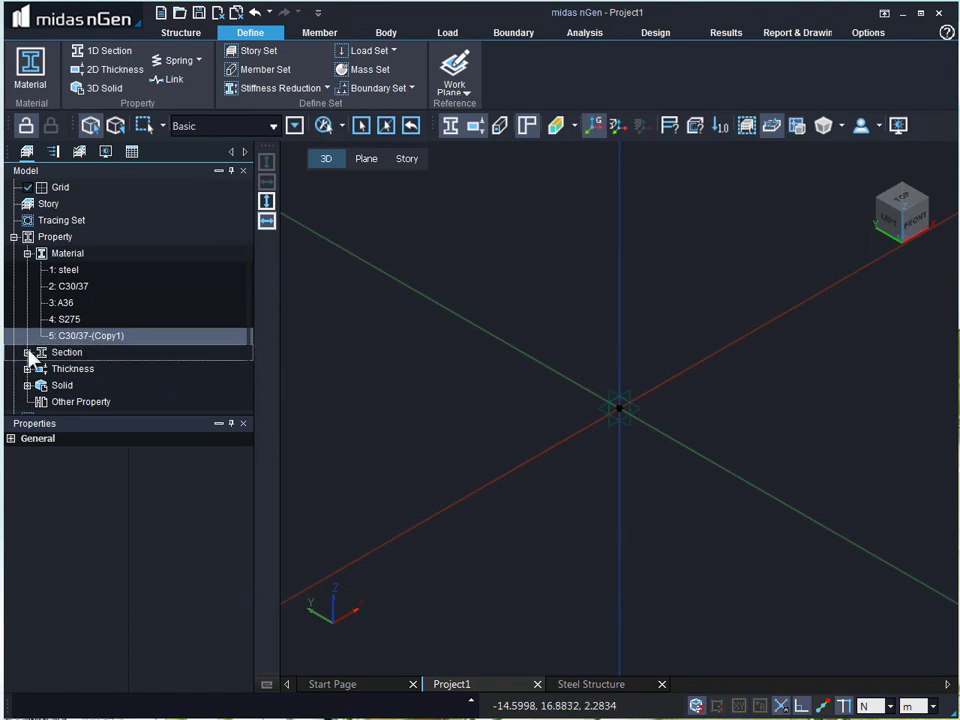
pyautogui.click(28, 352)
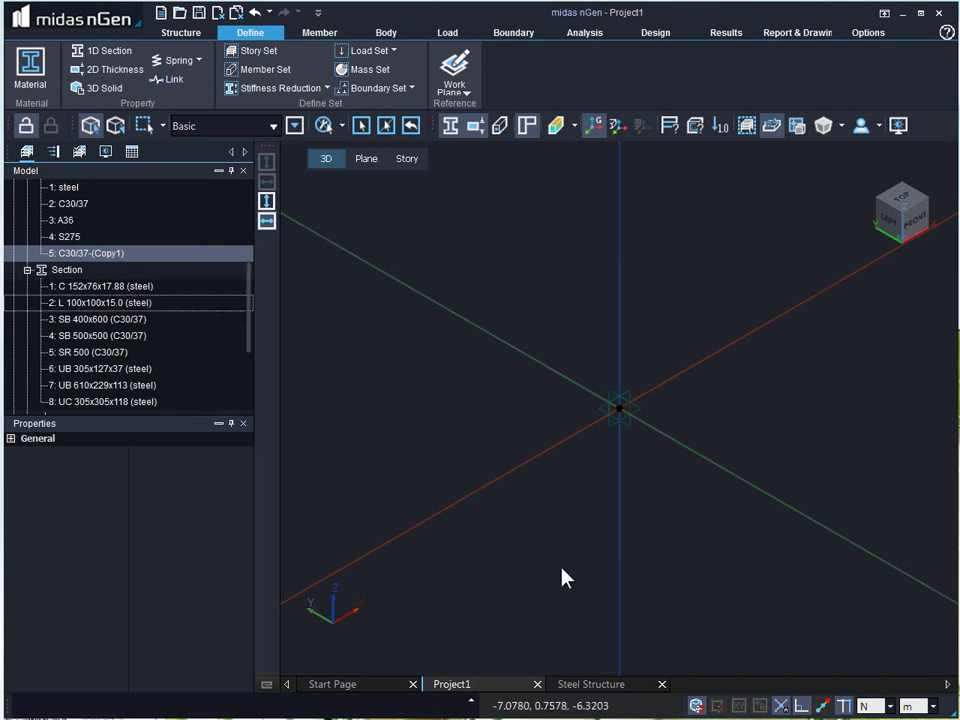
# In the Steel Structure project, change the material strength of section 12, UB 406x178x74, to S355 and check the eave beam's material
pyautogui.click(590, 684)
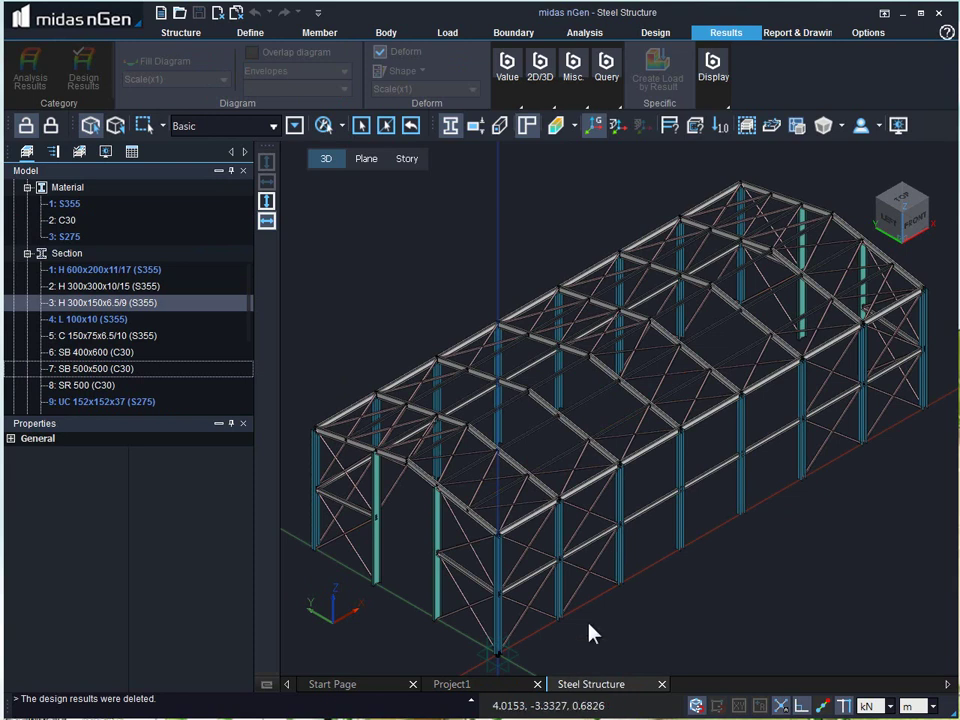
pyautogui.click(634, 456)
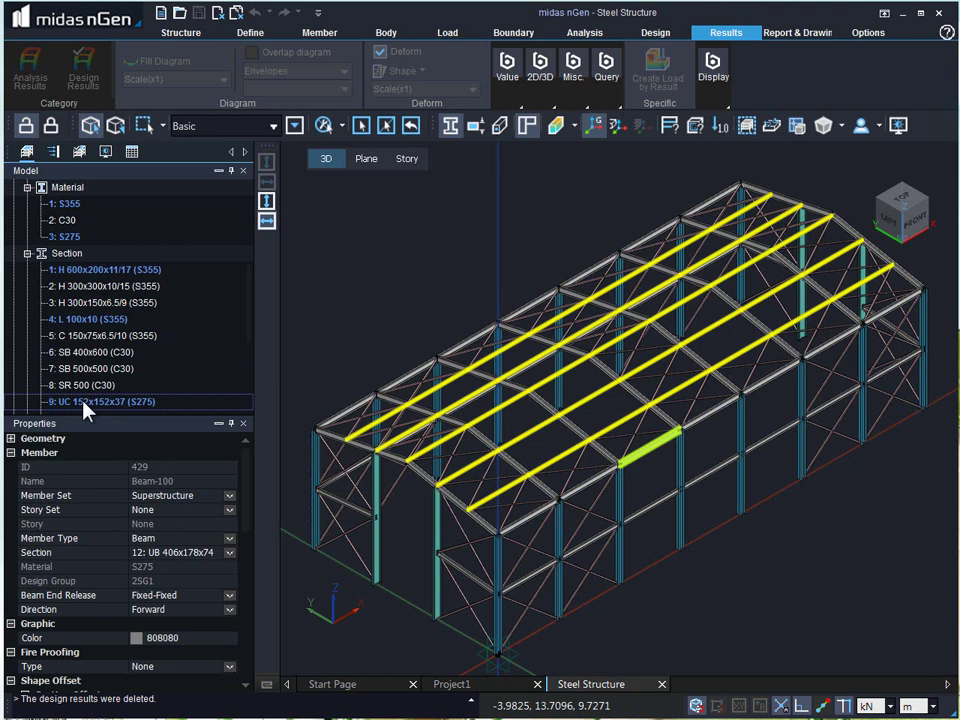
pyautogui.scroll(-2, 85, 405)
pyautogui.rightClick(120, 336)
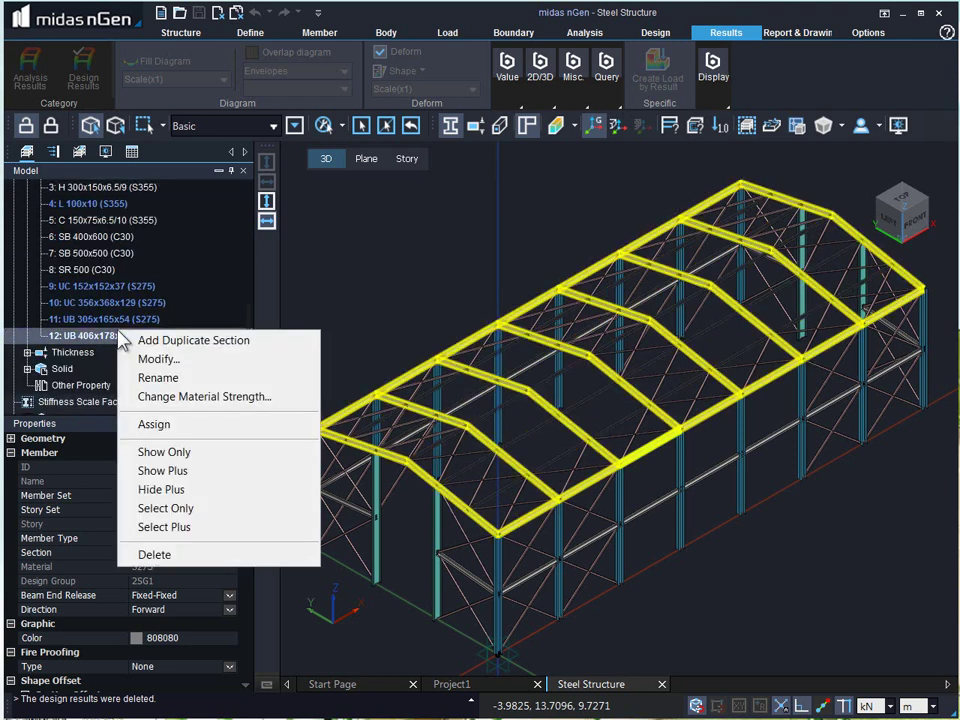
pyautogui.click(172, 397)
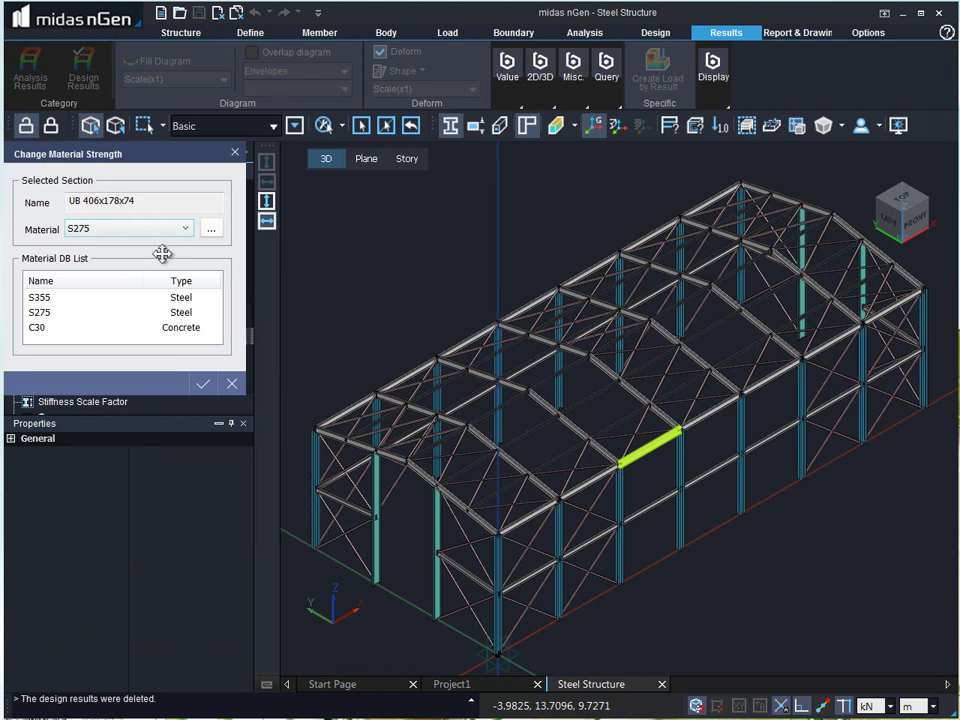
pyautogui.click(165, 228)
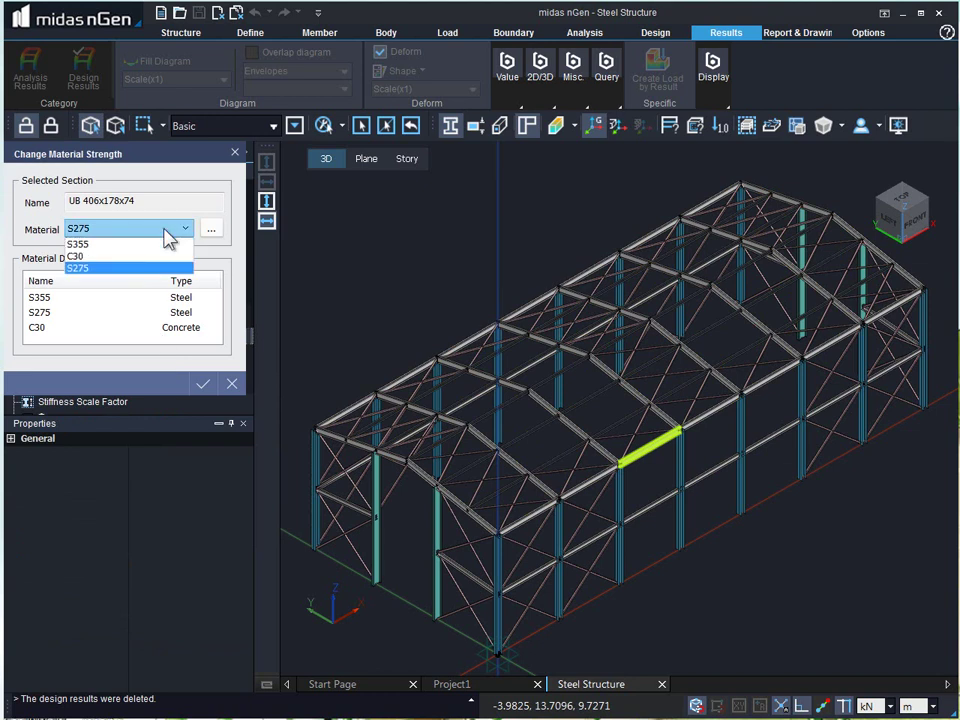
pyautogui.click(140, 244)
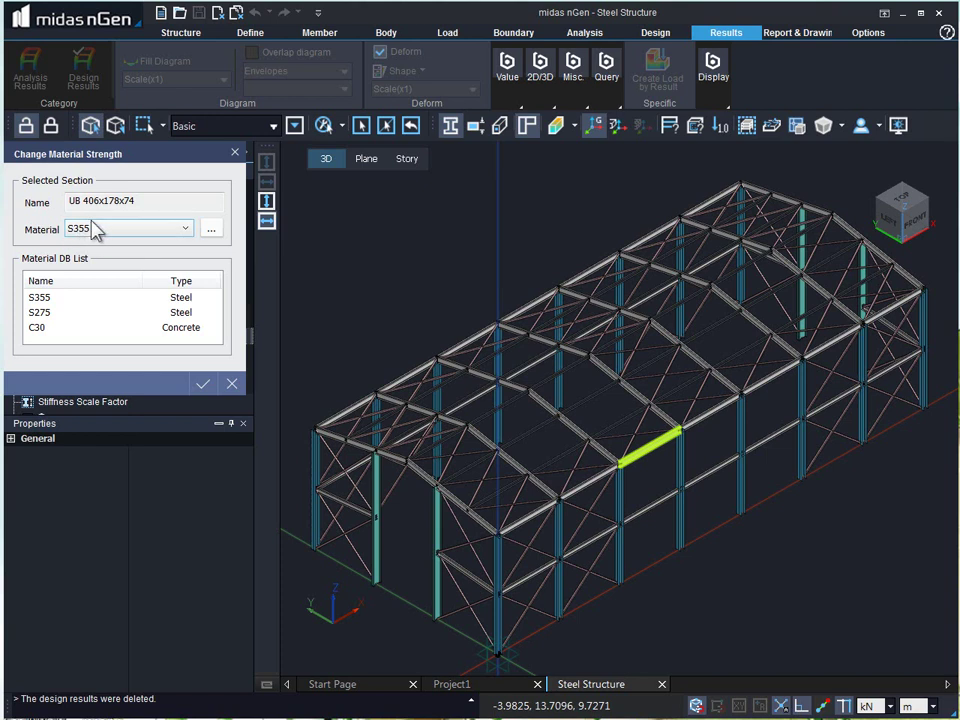
pyautogui.click(202, 387)
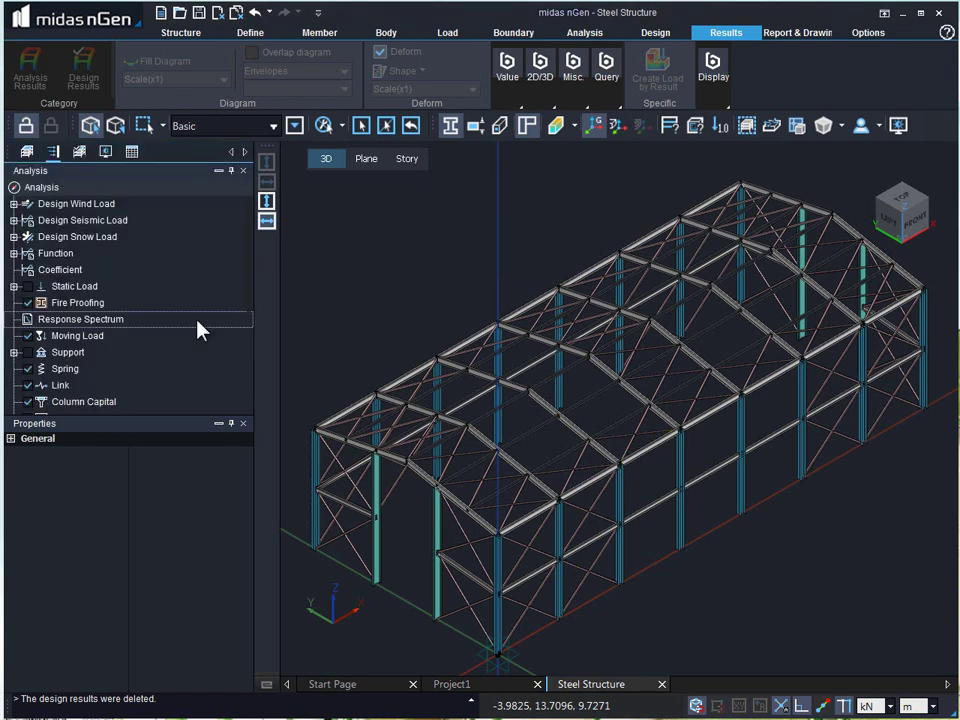
pyautogui.click(646, 457)
pyautogui.click(646, 457)
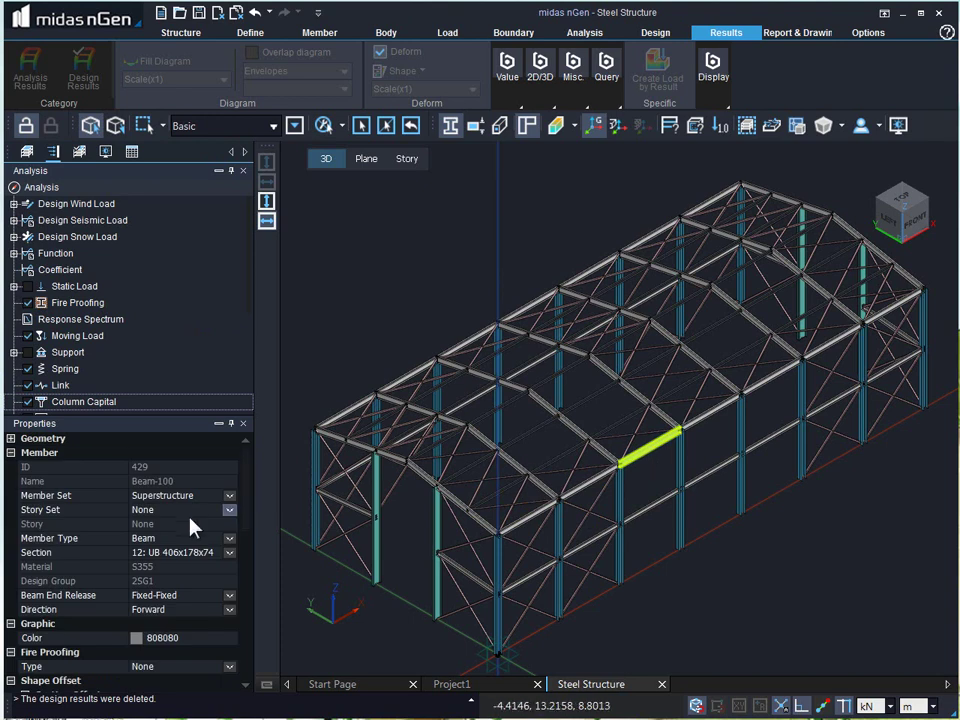